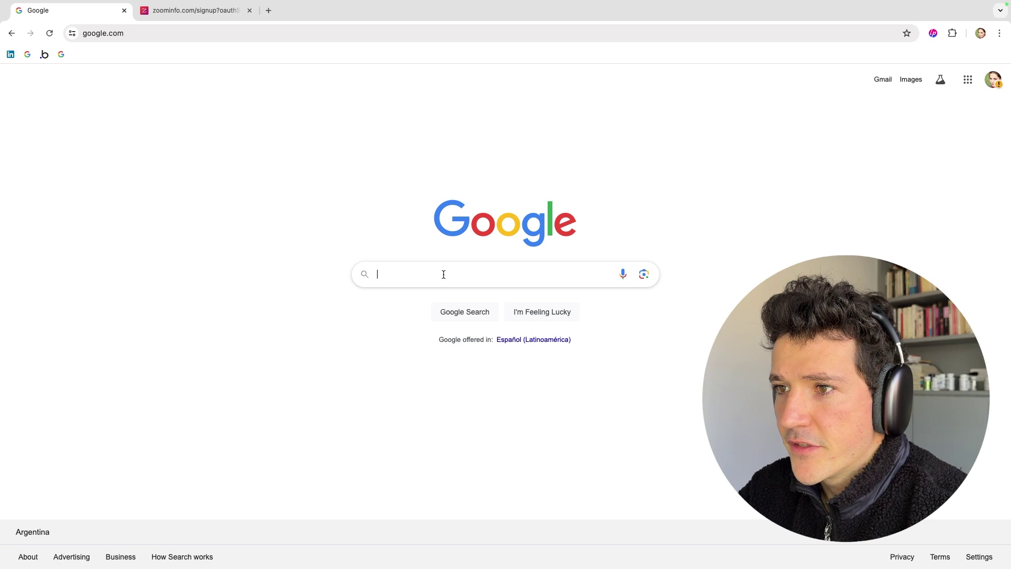
# Step: Search Google for 'zoominfo' and scroll the results to find the official site
pyautogui.click(443, 273)
pyautogui.write('zoominfo')
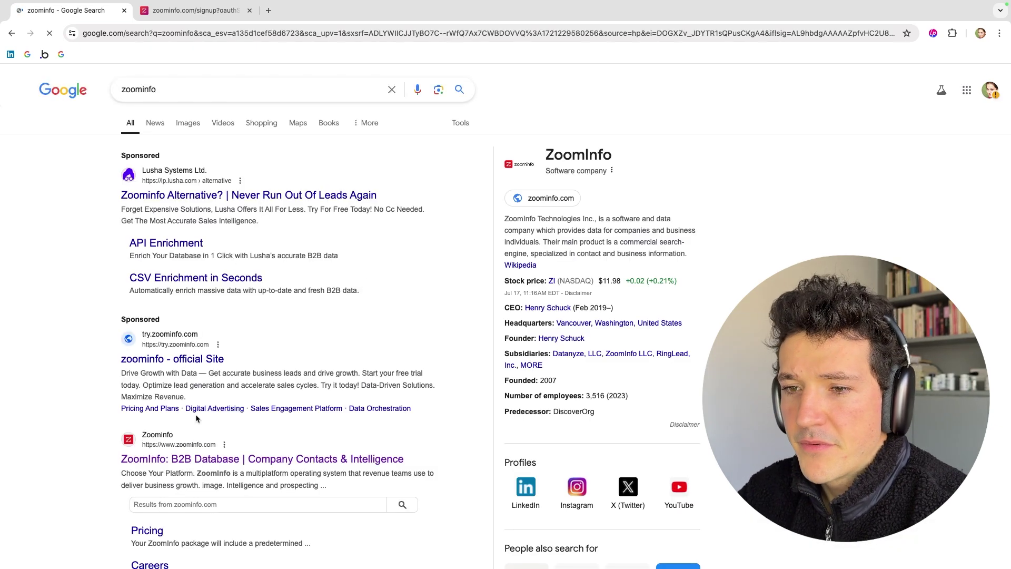
pyautogui.scroll(-3, 196, 418)
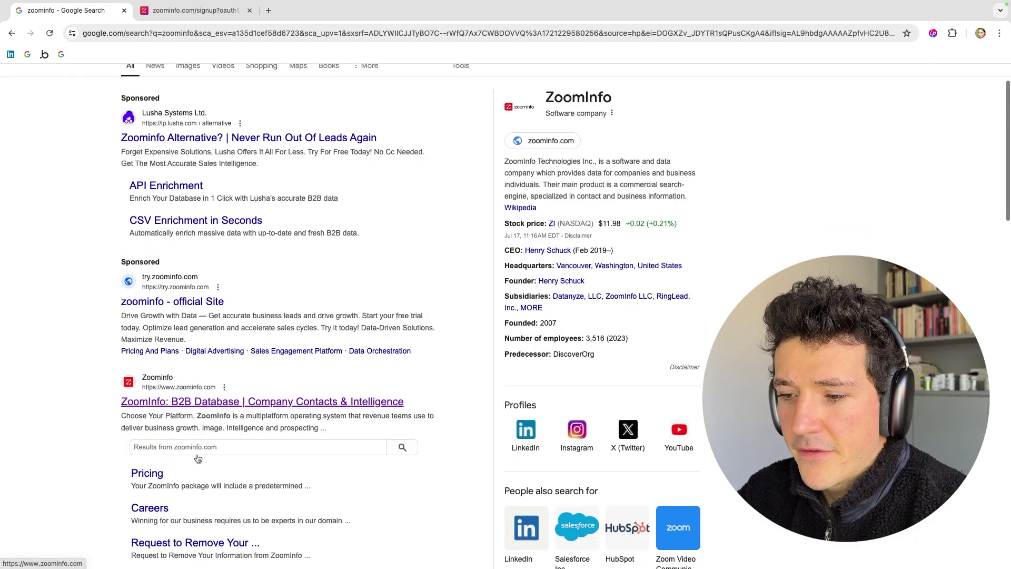
# Step: Open the ZoomInfo homepage, start the free trial and fill in the business e-mail
pyautogui.click(205, 303)
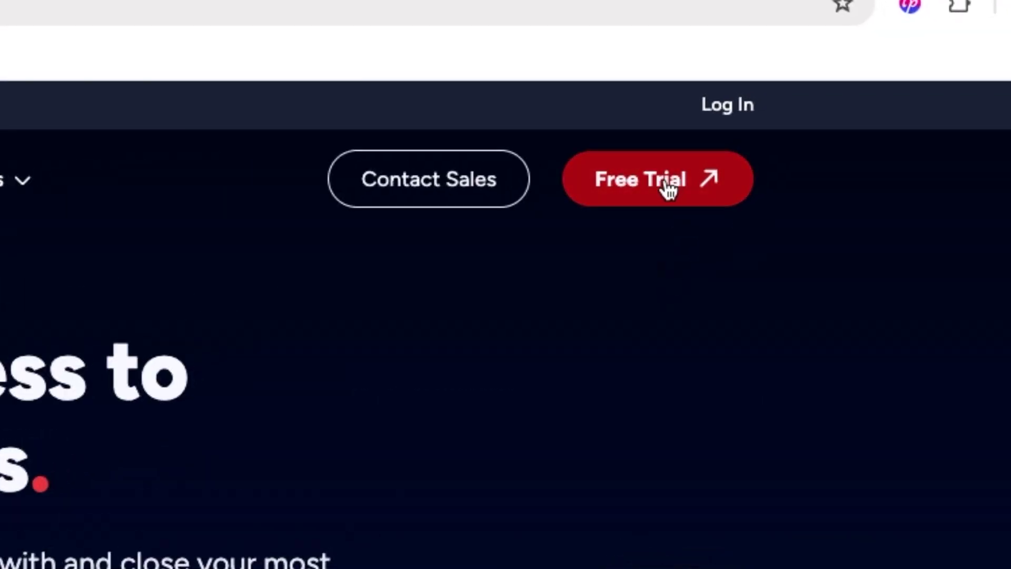
pyautogui.click(665, 179)
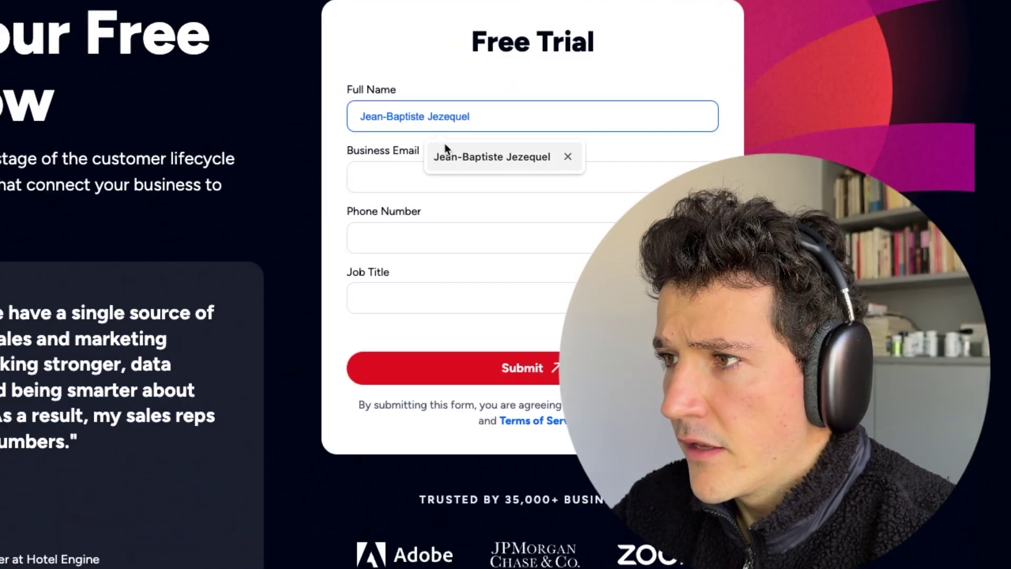
pyautogui.click(421, 181)
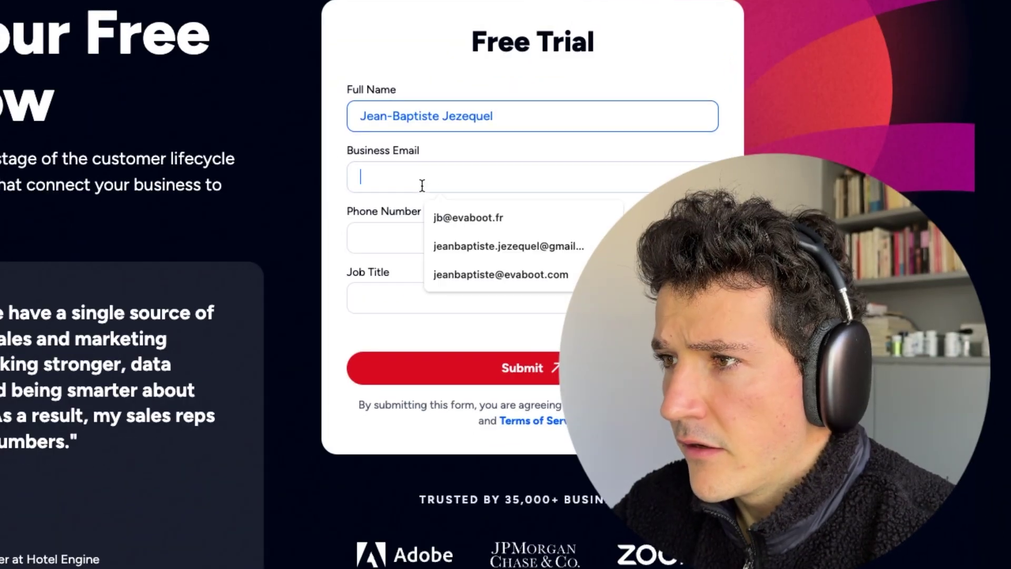
pyautogui.click(438, 218)
# Step: Enter job title 'Cofounder', submit the trial form and sign up with e-mail
pyautogui.click(458, 287)
pyautogui.write('Cofou')
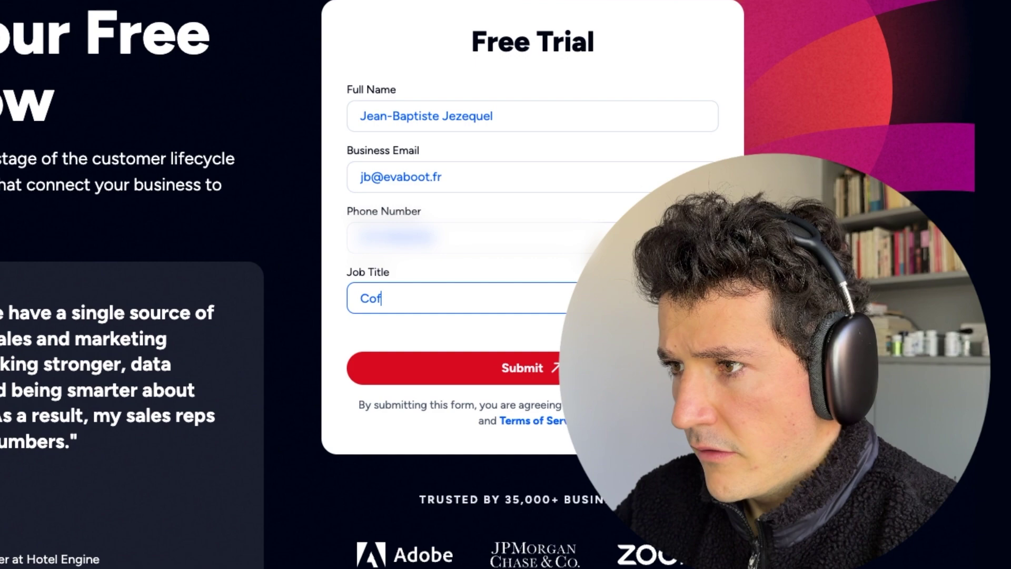
pyautogui.write('nder')
pyautogui.click(401, 372)
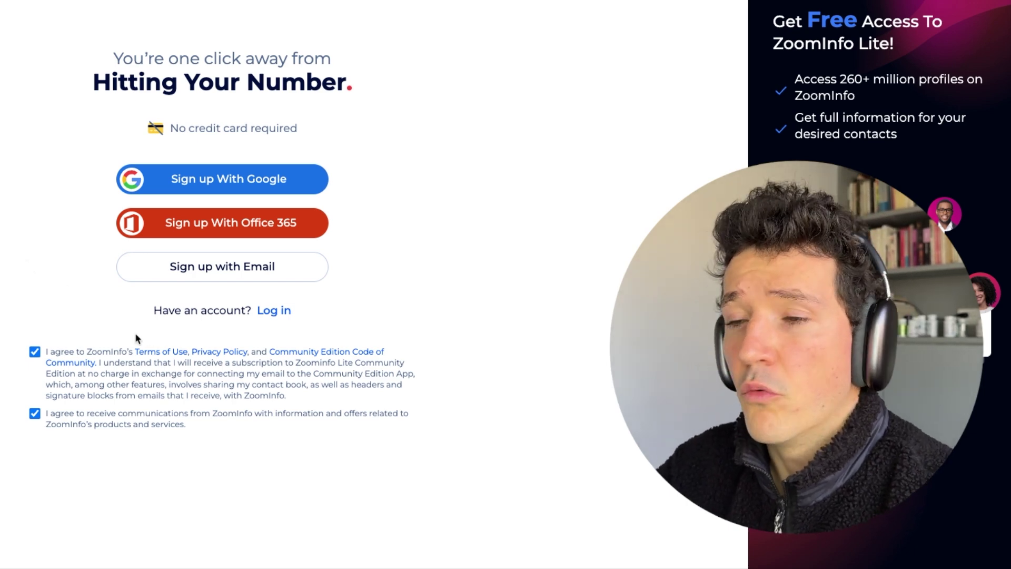
pyautogui.click(126, 277)
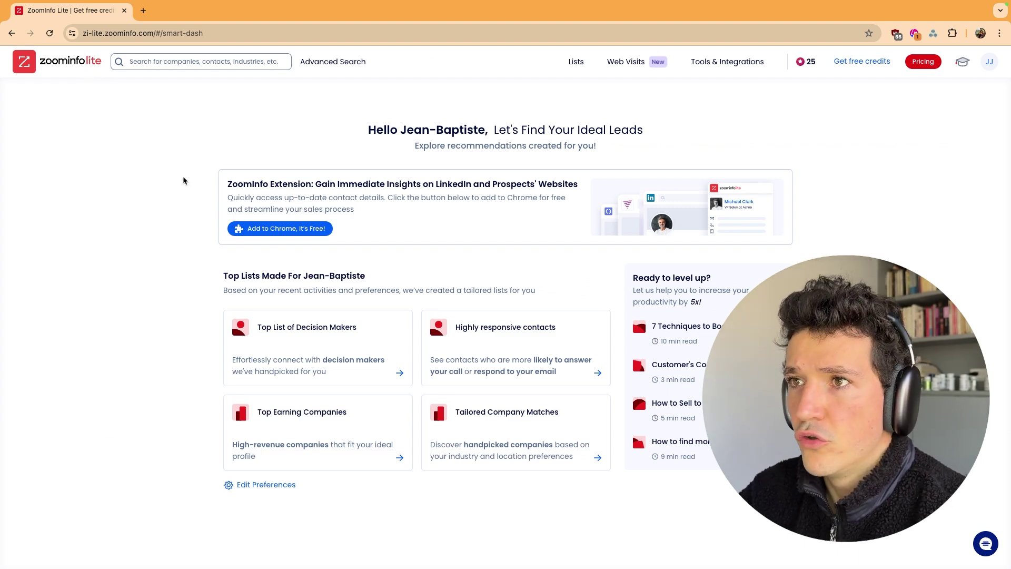
# Step: Open Advanced Search and scroll through the dashboard's tailored lead lists
pyautogui.click(333, 62)
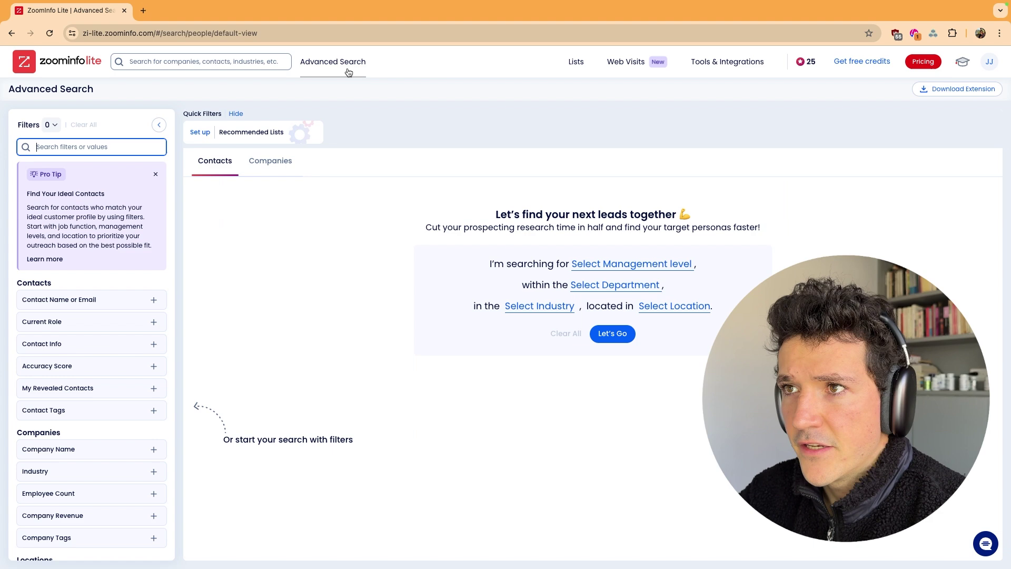
pyautogui.scroll(-2, 79, 343)
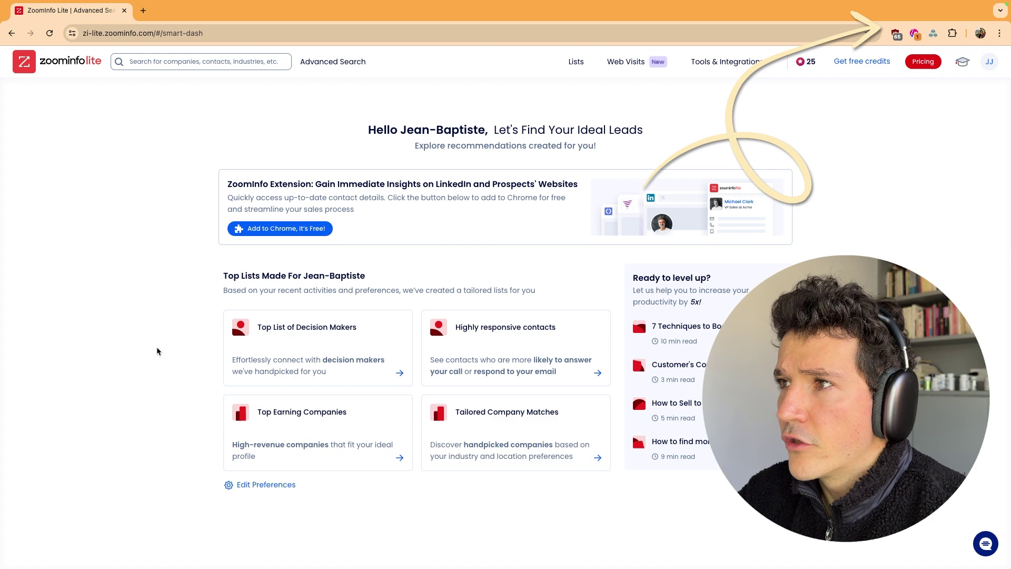
# Step: View My Connections under Lists, then the Web Visits analytics showing 453 unique visits
pyautogui.click(328, 65)
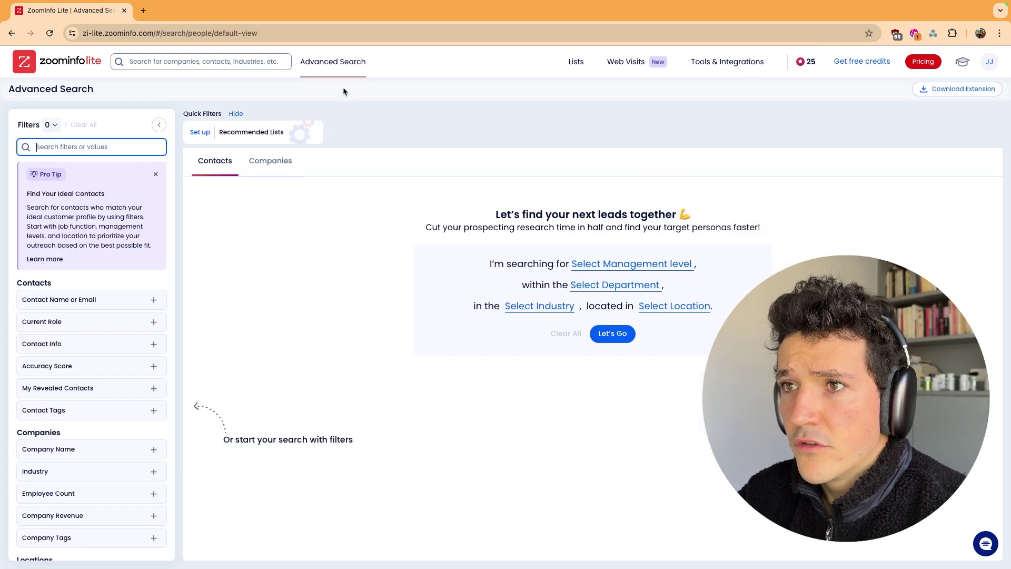
pyautogui.click(576, 63)
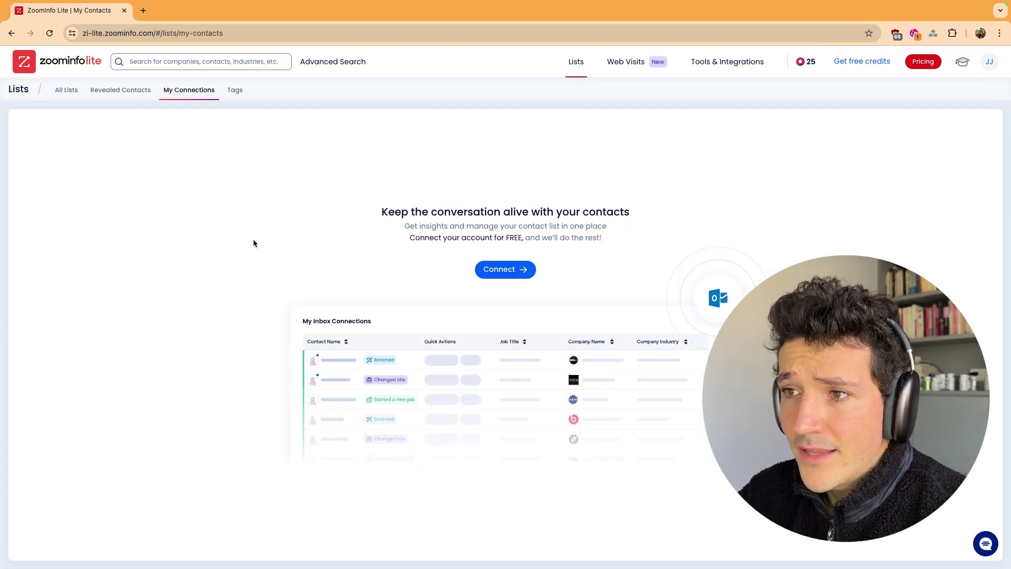
pyautogui.click(630, 76)
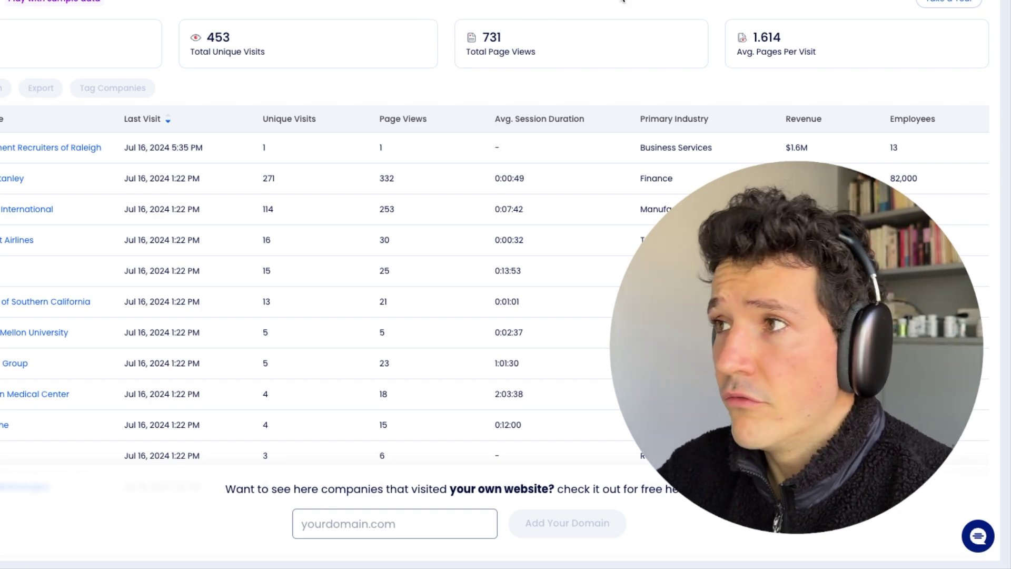
# Step: Browse Tools & Integrations, then view the Free, Pro+, Advanced+ and Elite+ pricing plans
pyautogui.click(740, 64)
pyautogui.scroll(-2, 502, 371)
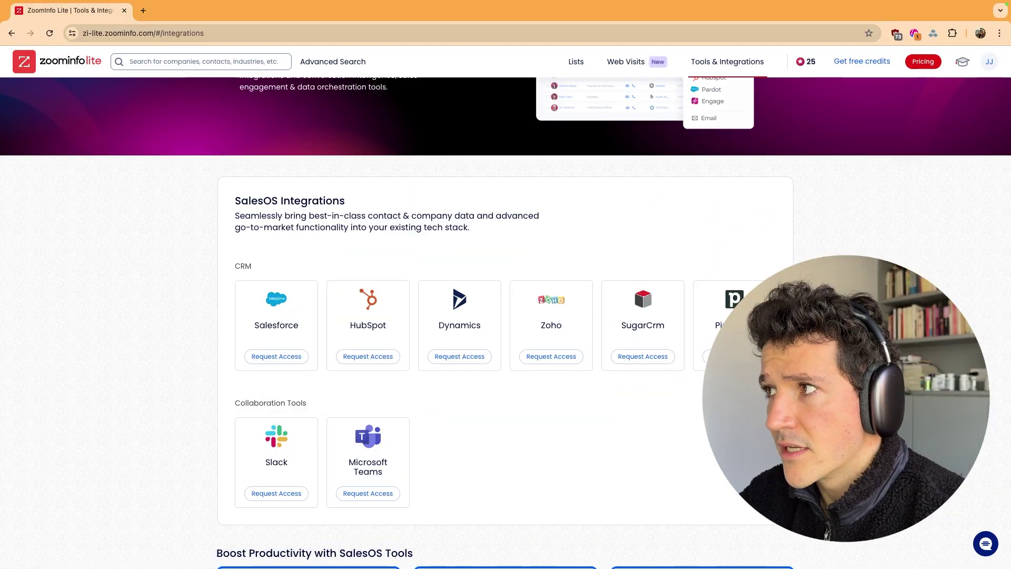
pyautogui.scroll(2, 906, 182)
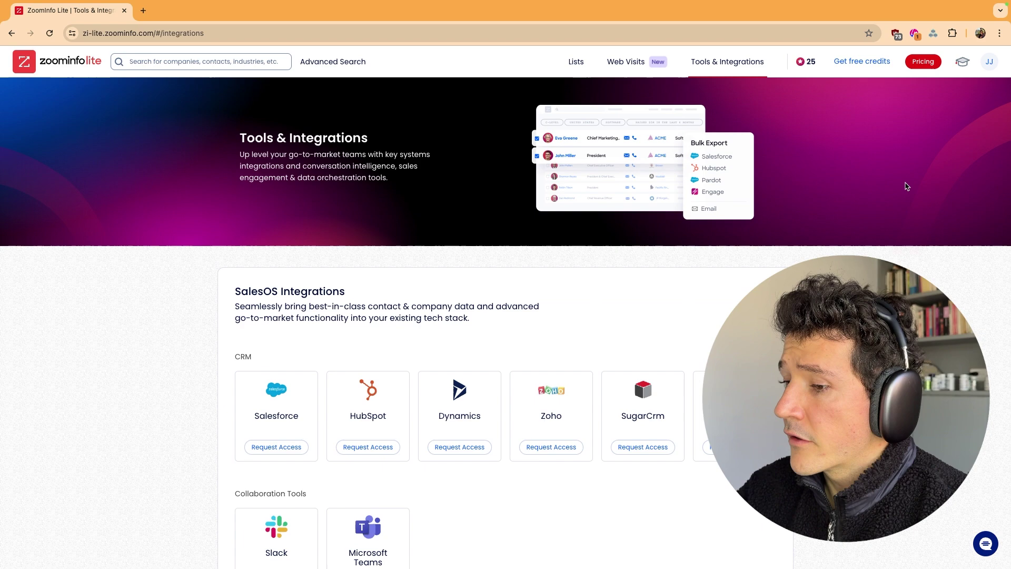
pyautogui.click(923, 61)
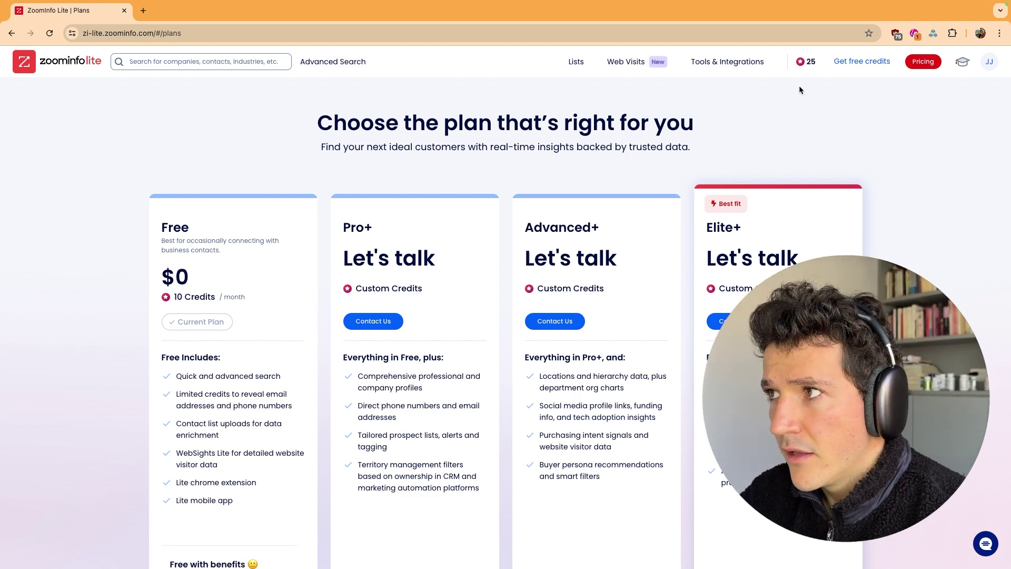
# Step: Open the Get free credits offer
pyautogui.click(857, 71)
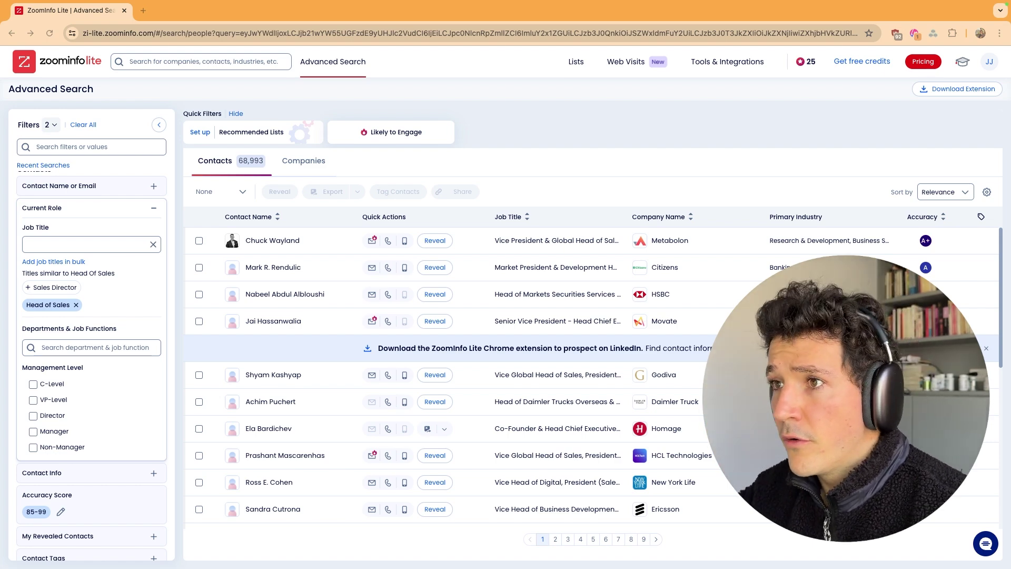
# Step: Switch to the Sales Navigator window listing 96 Head of Sales leads
pyautogui.hotkey('ctrl', 'Left')
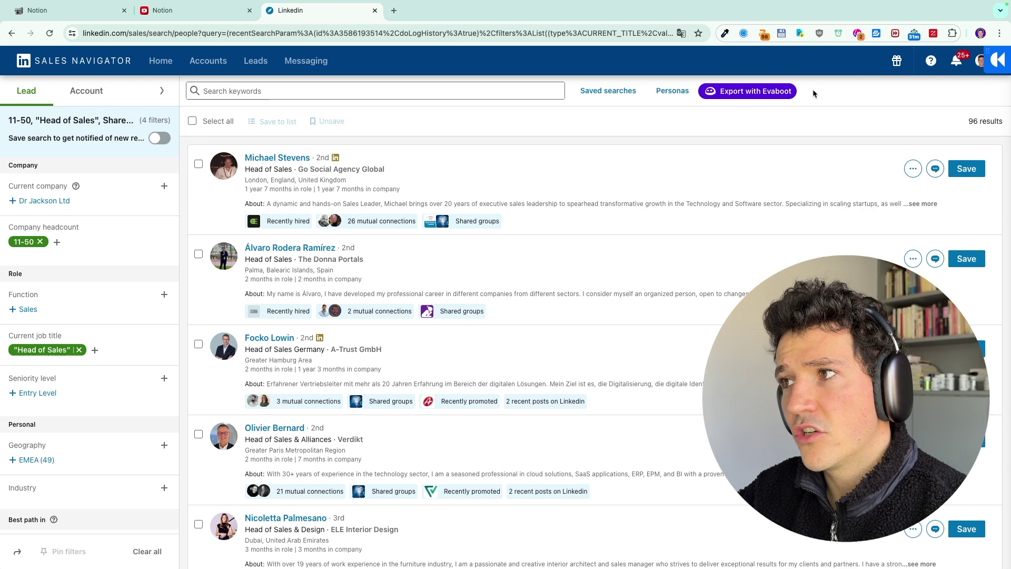
# Step: Scroll through the Head of Sales lead results, then switch to the Notion notes tab
pyautogui.scroll(5, 813, 93)
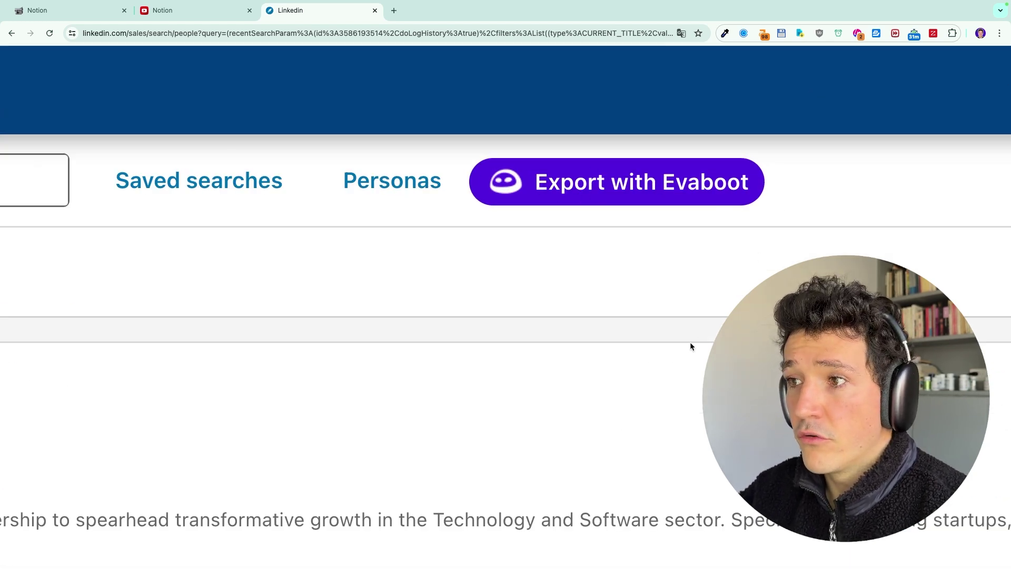
pyautogui.scroll(-5, 692, 344)
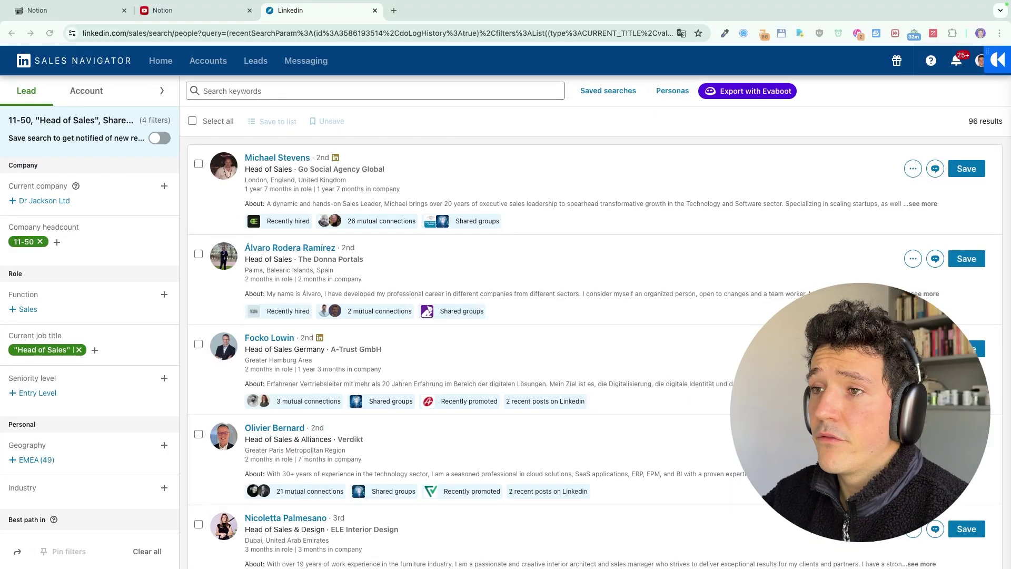
pyautogui.click(81, 16)
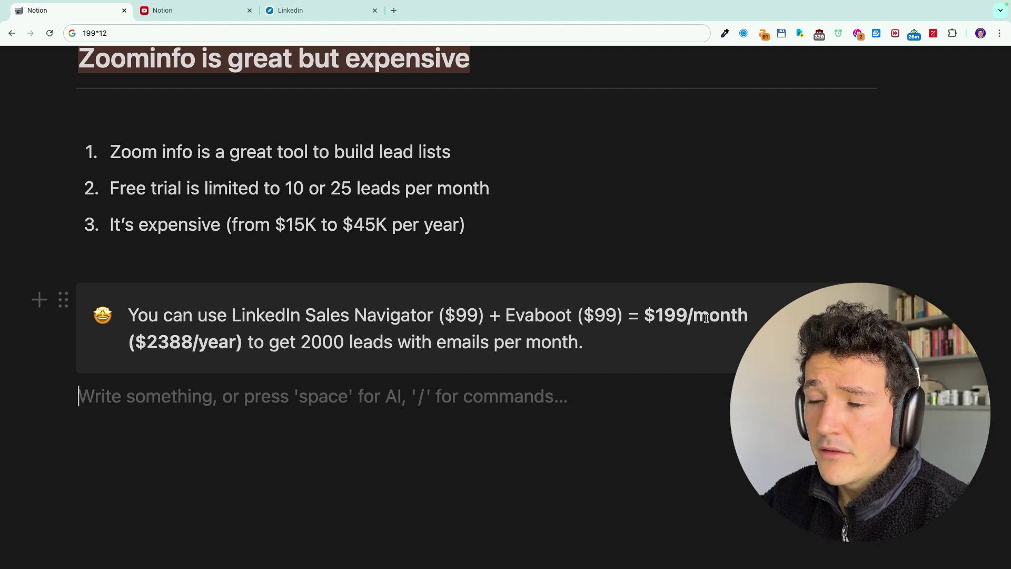
# Step: Highlight the $199/month total in the Notion callout
pyautogui.moveTo(644, 315); pyautogui.dragTo(751, 317)
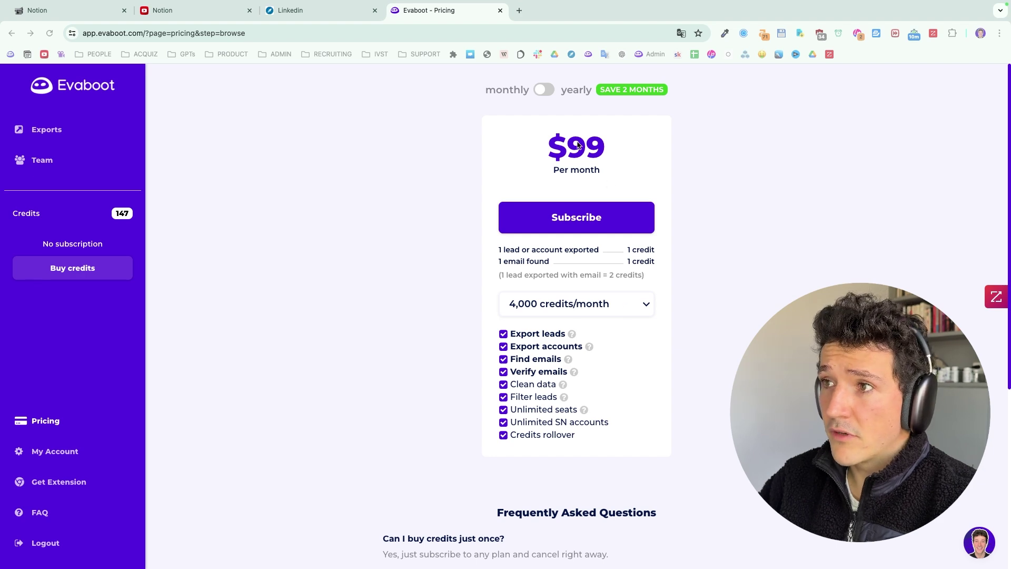
# Step: Set Evaboot's plan to 100 then 500 credits/month ($29/month), then return to Sales Navigator
pyautogui.click(598, 305)
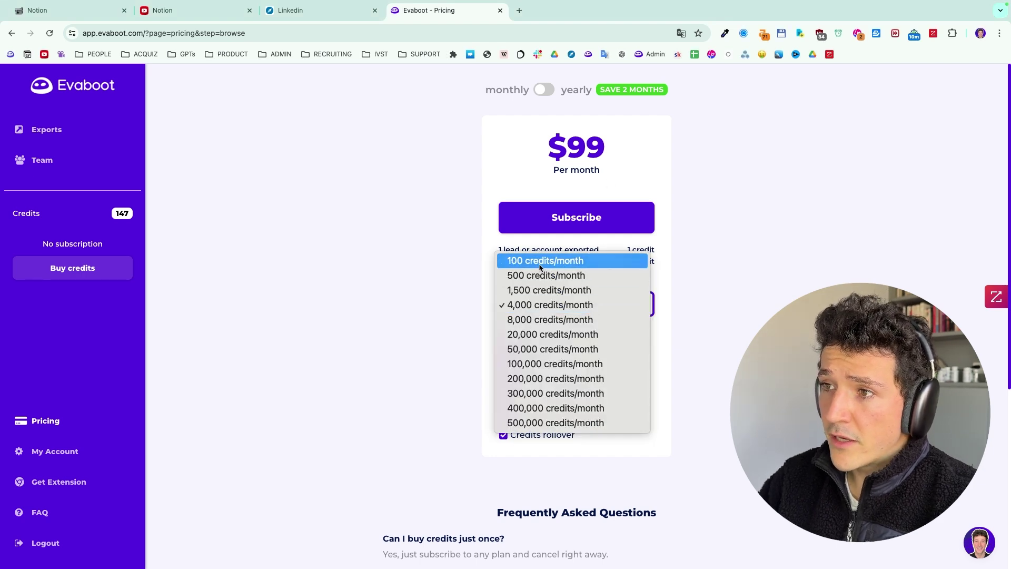
pyautogui.click(540, 262)
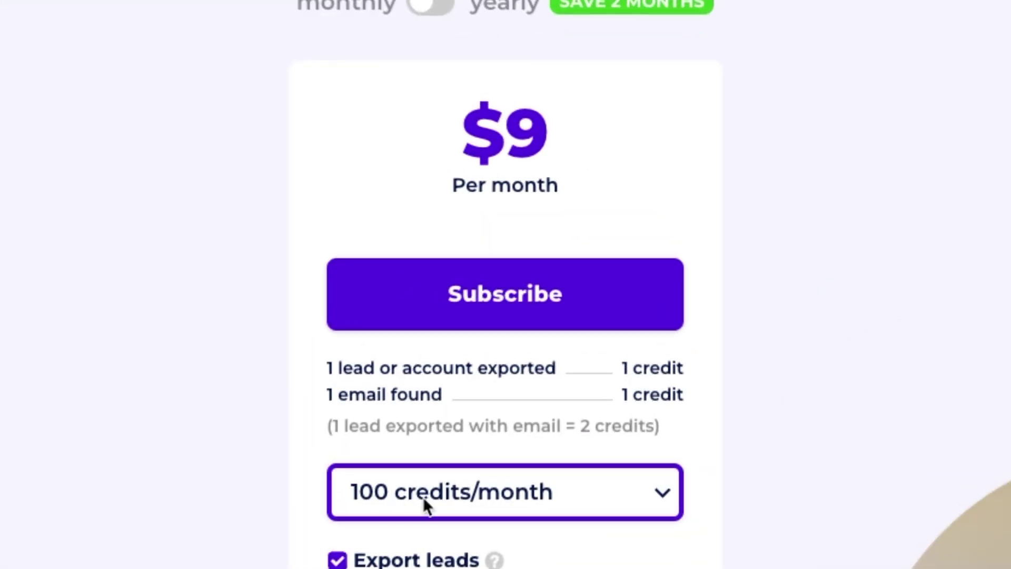
pyautogui.click(359, 509)
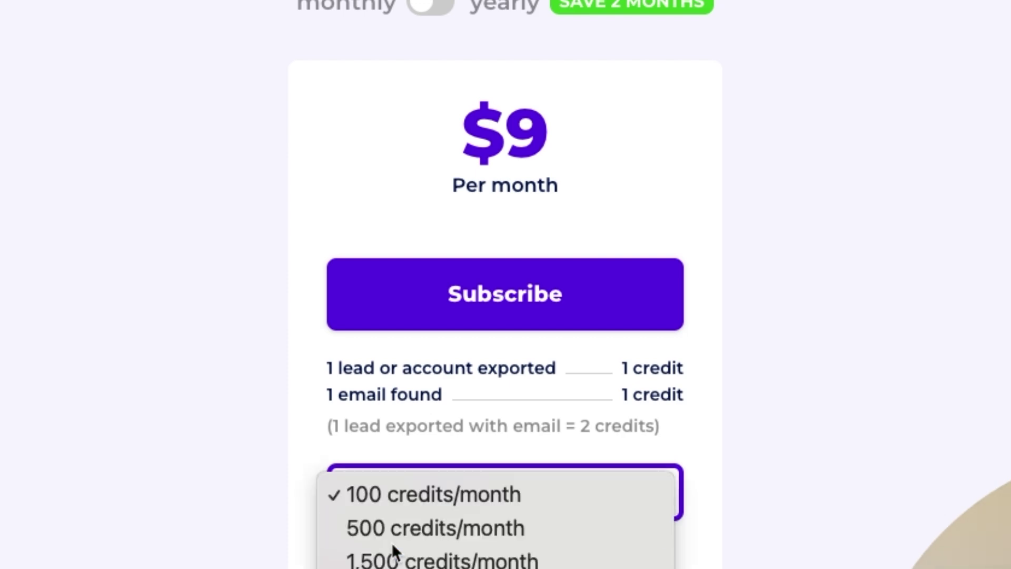
pyautogui.click(396, 526)
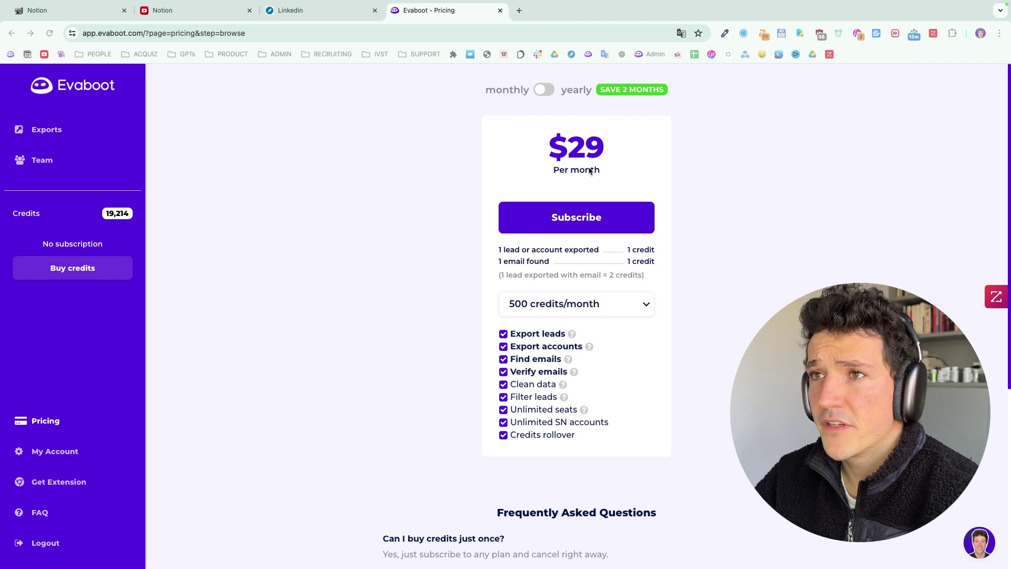
pyautogui.click(351, 17)
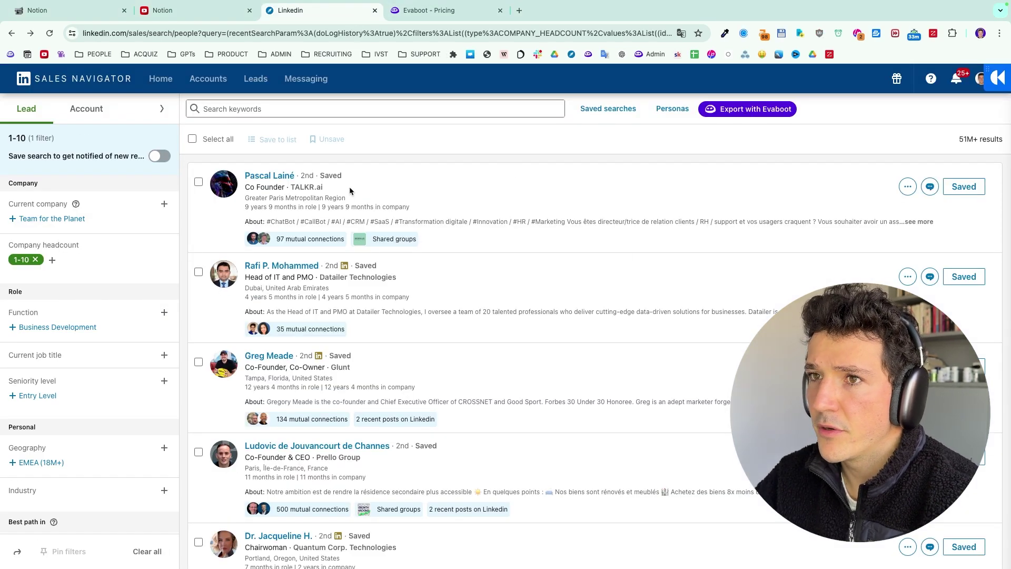
# Step: Open the 119-lead 'New Executives at Saved Accounts' list in Sales Navigator and export it with Evaboot
pyautogui.click(95, 110)
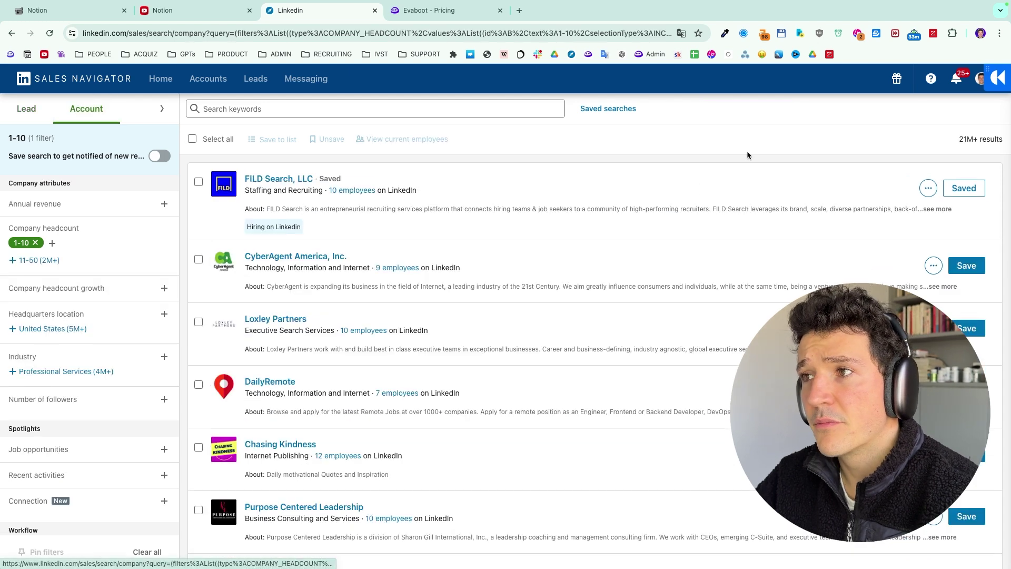
pyautogui.click(254, 80)
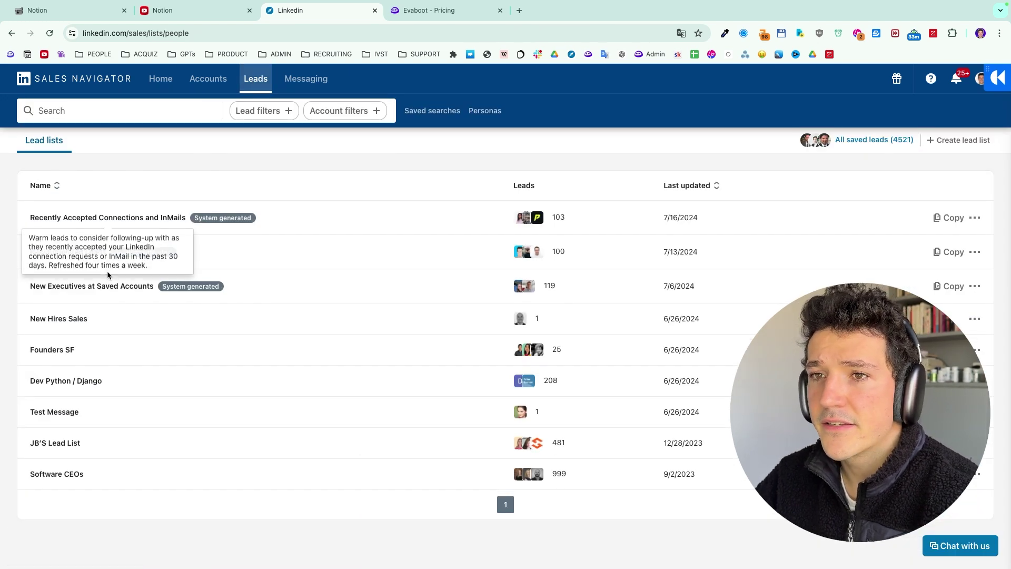
pyautogui.click(82, 287)
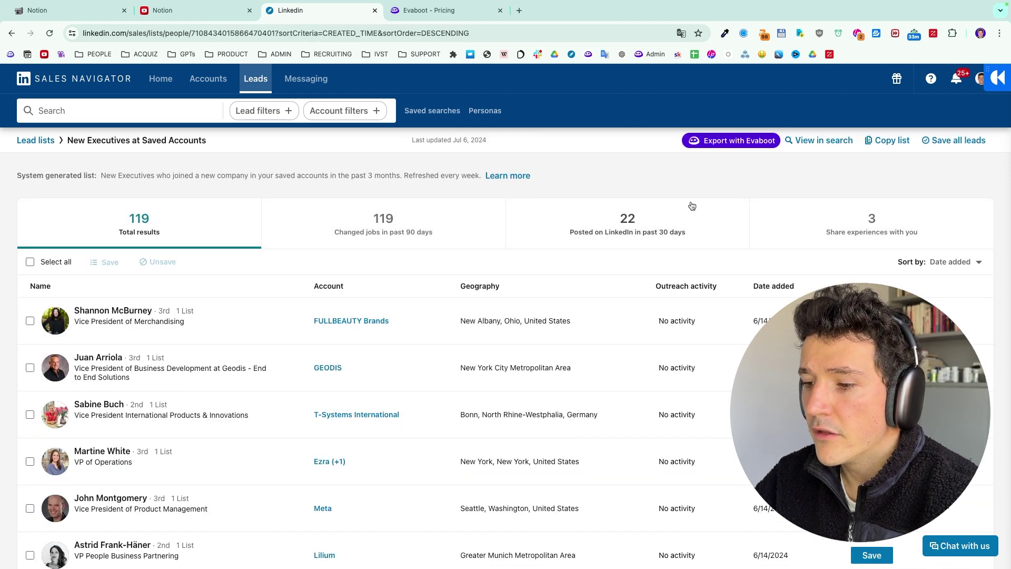
pyautogui.click(740, 141)
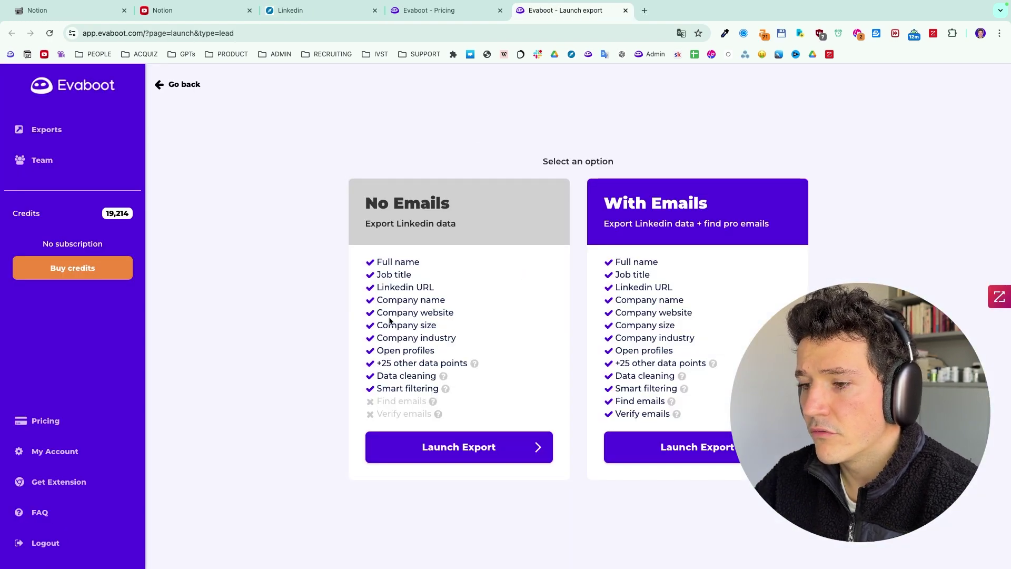
# Step: Choose the With Emails export option and name the 119-lead export 'Test'
pyautogui.click(645, 451)
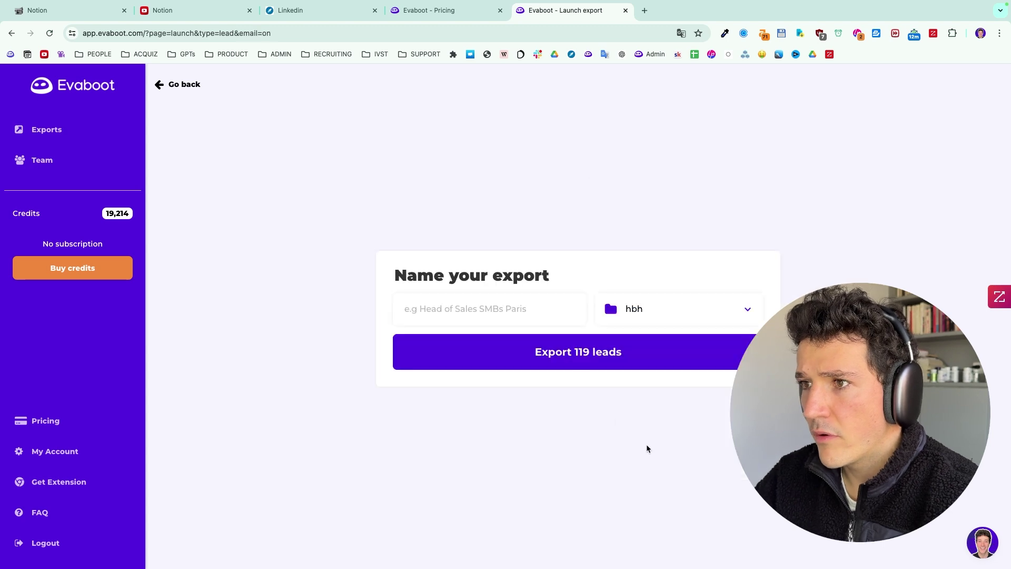
pyautogui.click(481, 307)
pyautogui.write('Test')
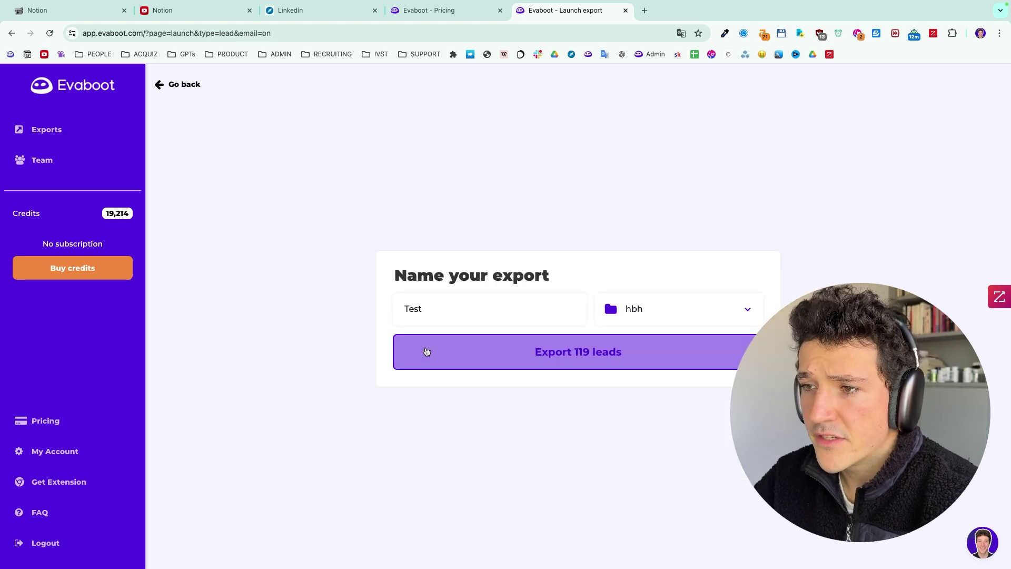